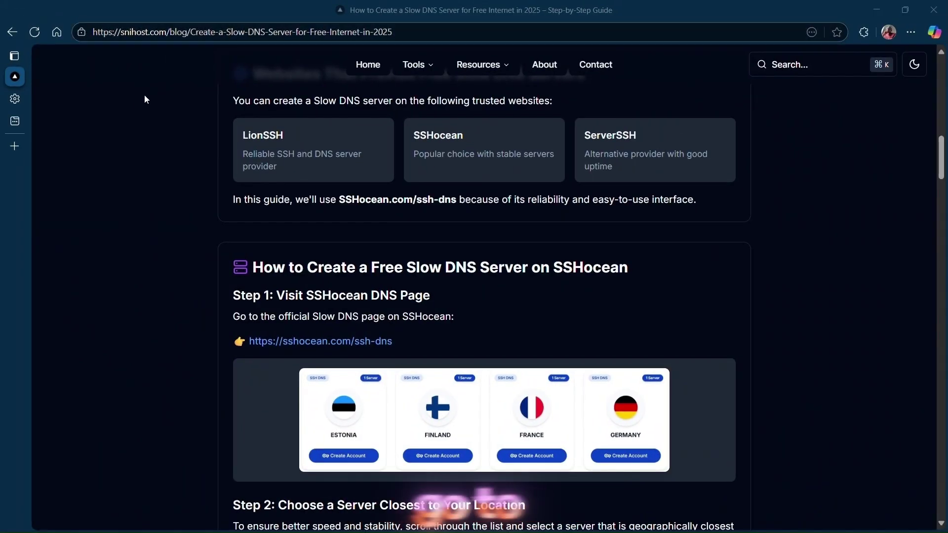
Step: Load sshocean.com from the address bar and go to Services > SSH SlowDNS
click(235, 34)
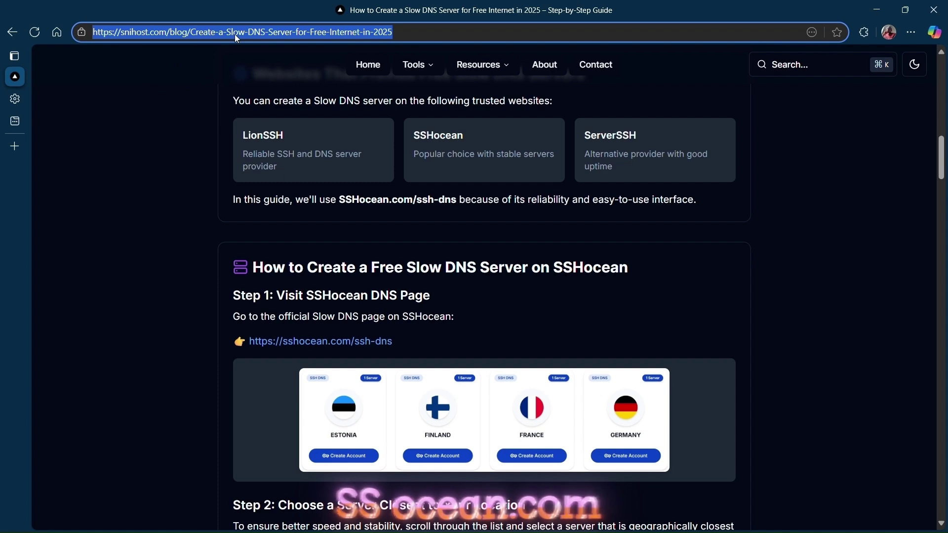
text(sshocean.com)
key(Return)
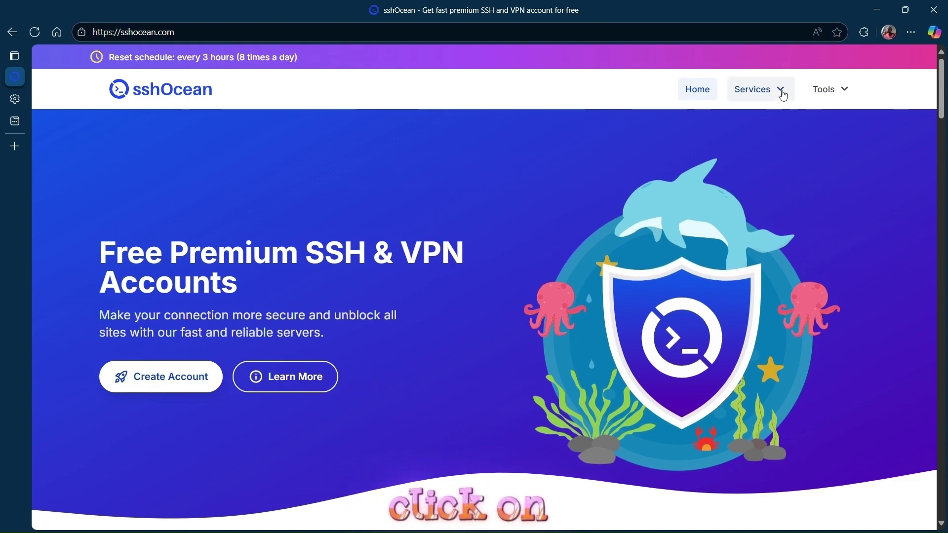
click(778, 91)
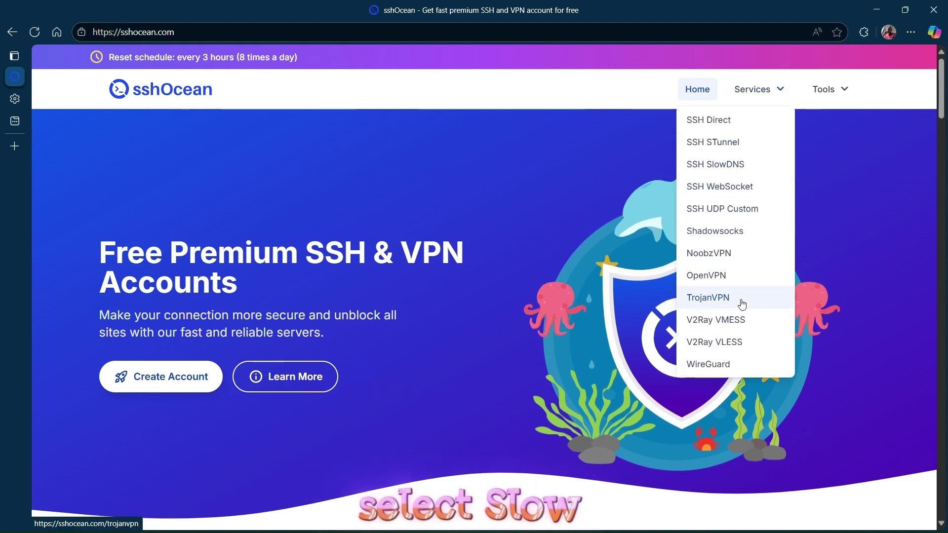
click(711, 165)
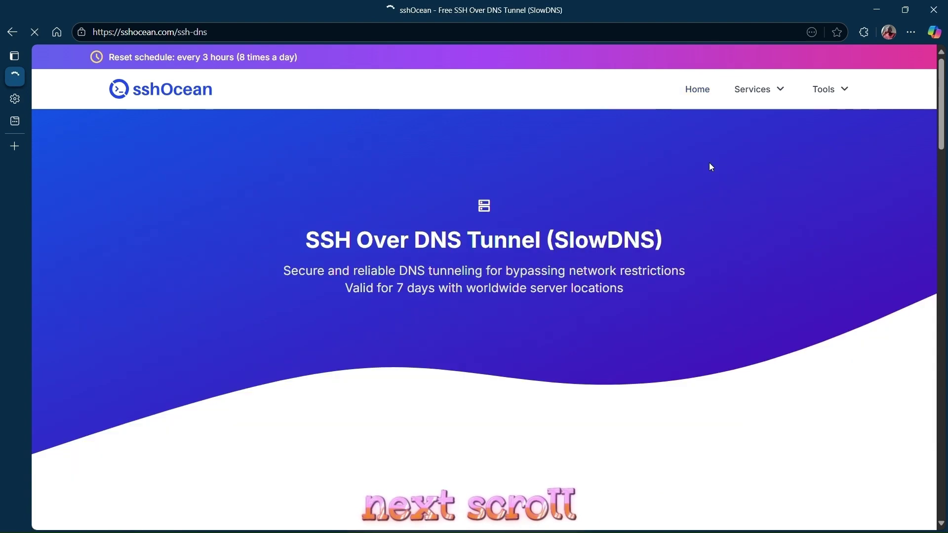
Step: Choose Create Account on the Finland card and scroll to the SSH SSL FI server card
scroll(347, 305, down, 10)
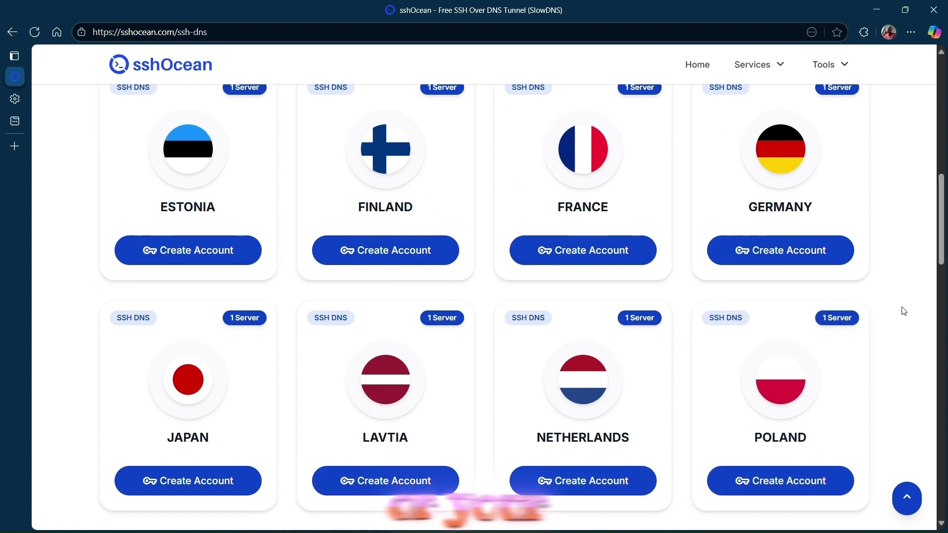
scroll(901, 311, up, 1)
scroll(901, 311, down, 2)
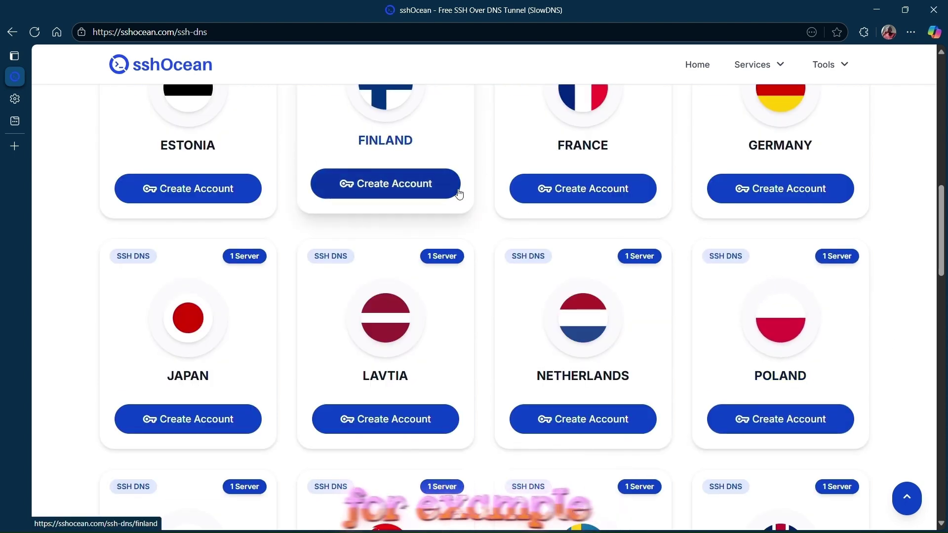
click(440, 190)
scroll(486, 207, down, 10)
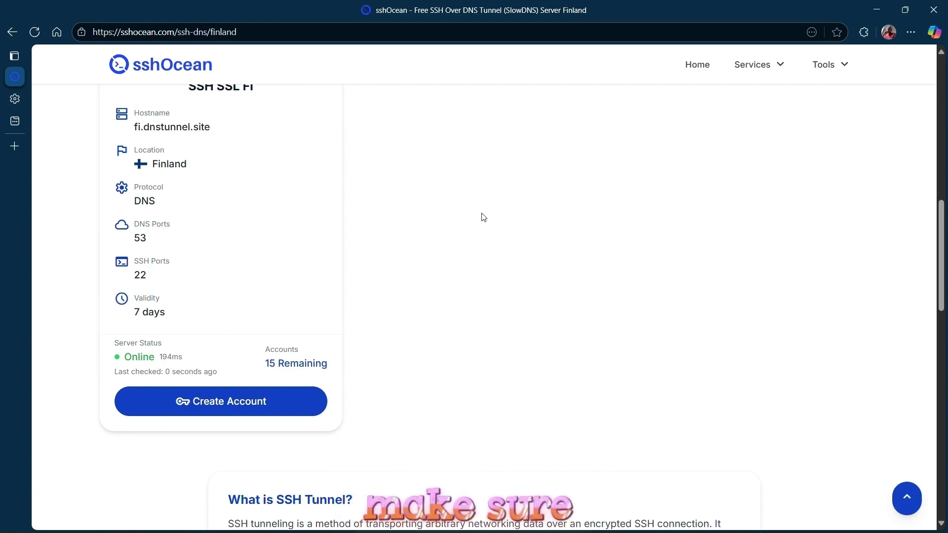
scroll(483, 216, up, 1)
scroll(457, 267, down, 3)
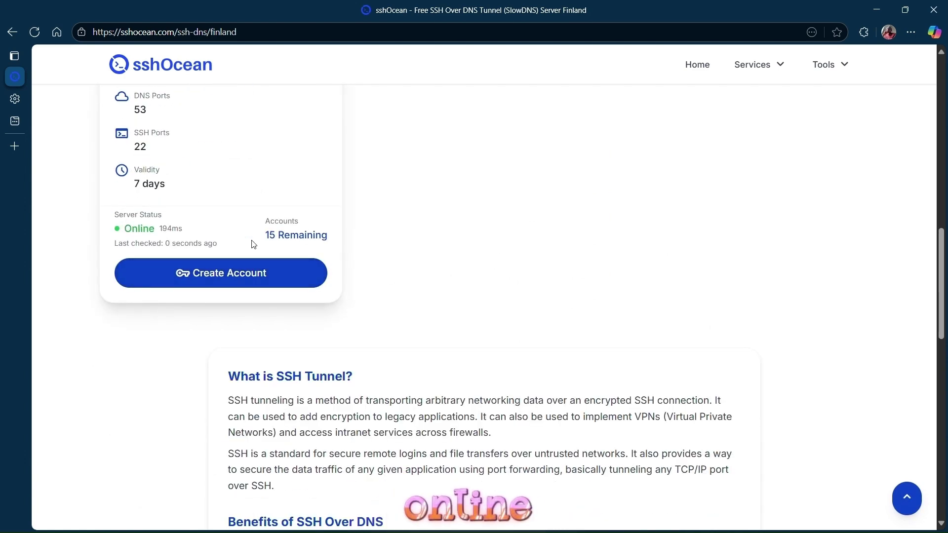
Step: Fill in a username and password for a new Finland SSH DNS account
click(229, 278)
scroll(544, 302, down, 5)
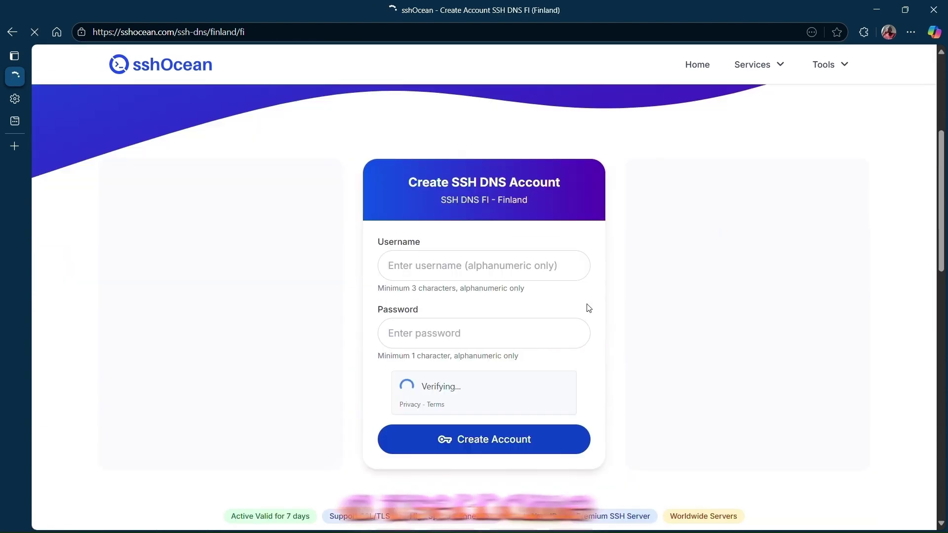
click(435, 265)
click(432, 356)
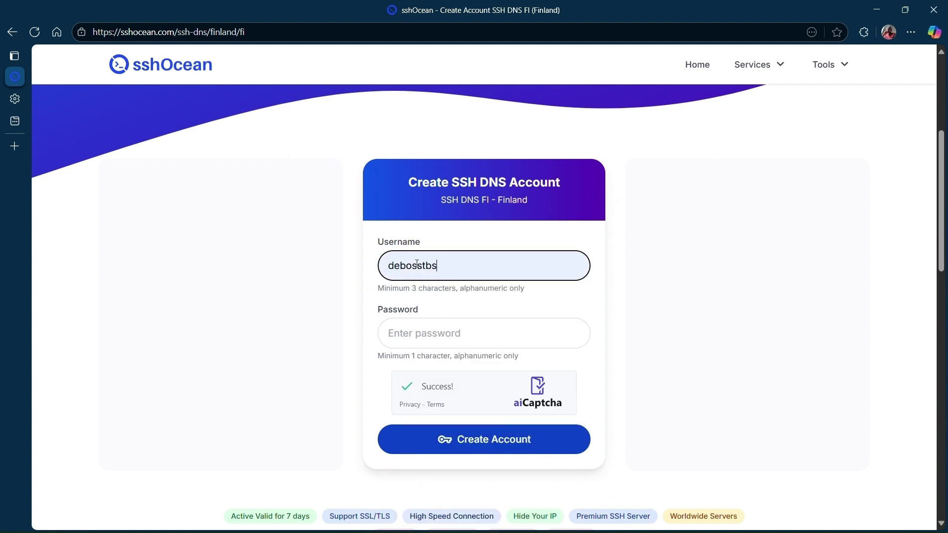
click(445, 266)
text(1)
click(444, 331)
text(12345)
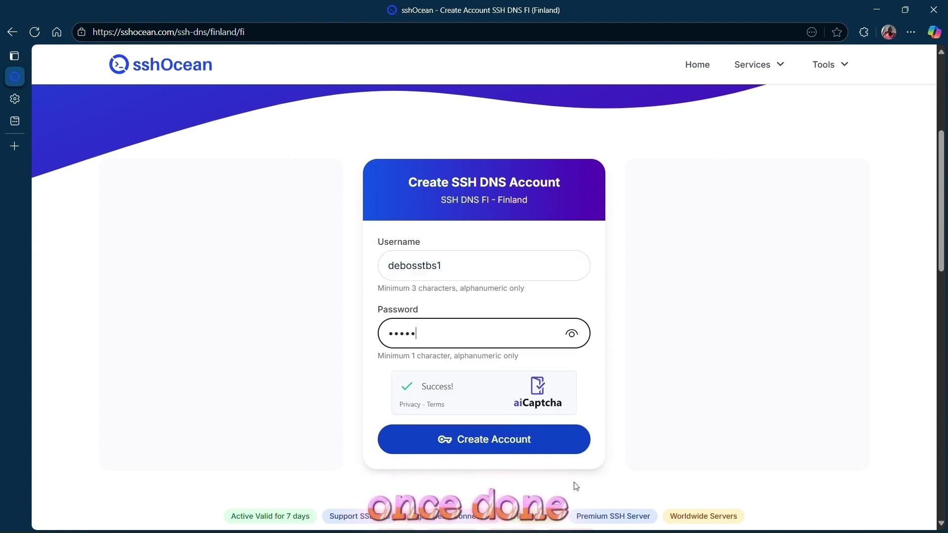
Step: Create the account and copy its hostname, nameserver, credentials and public key
click(502, 444)
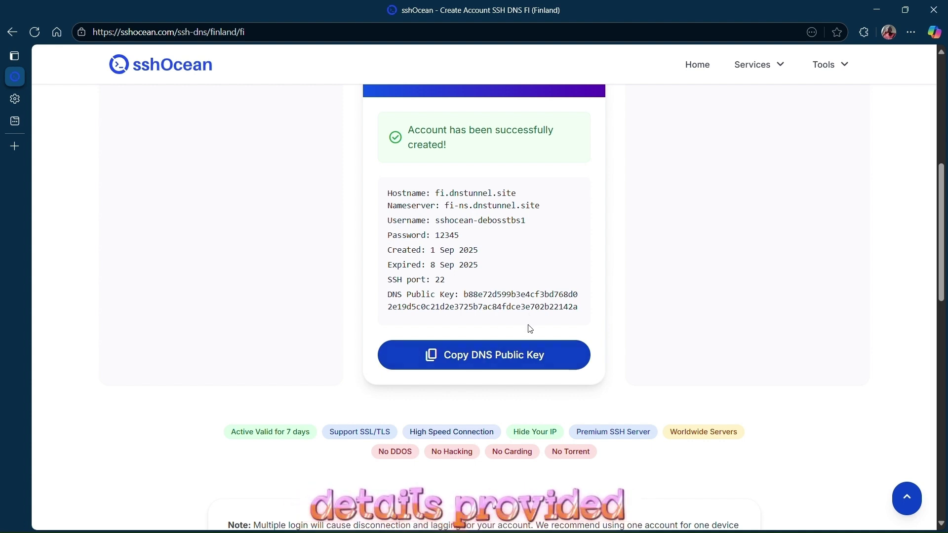
drag(577, 309, 379, 188)
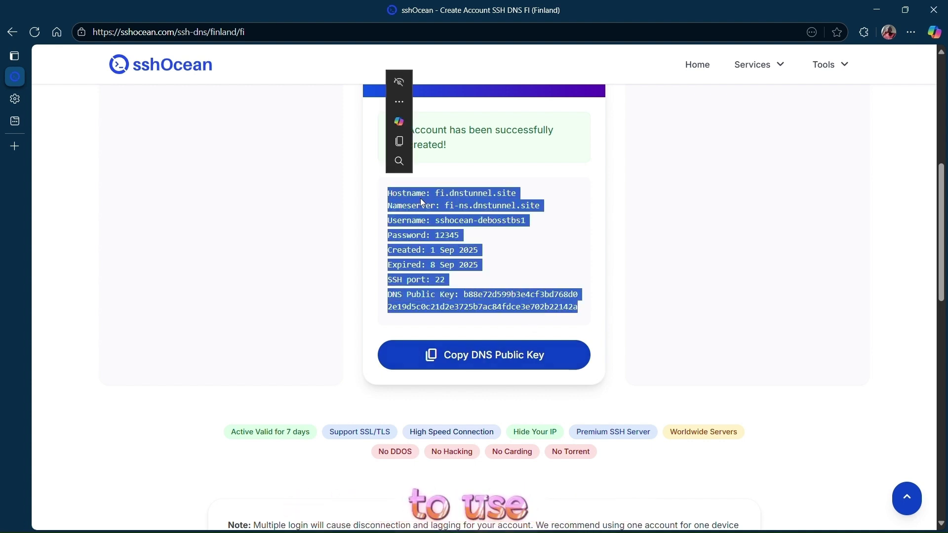
click(401, 141)
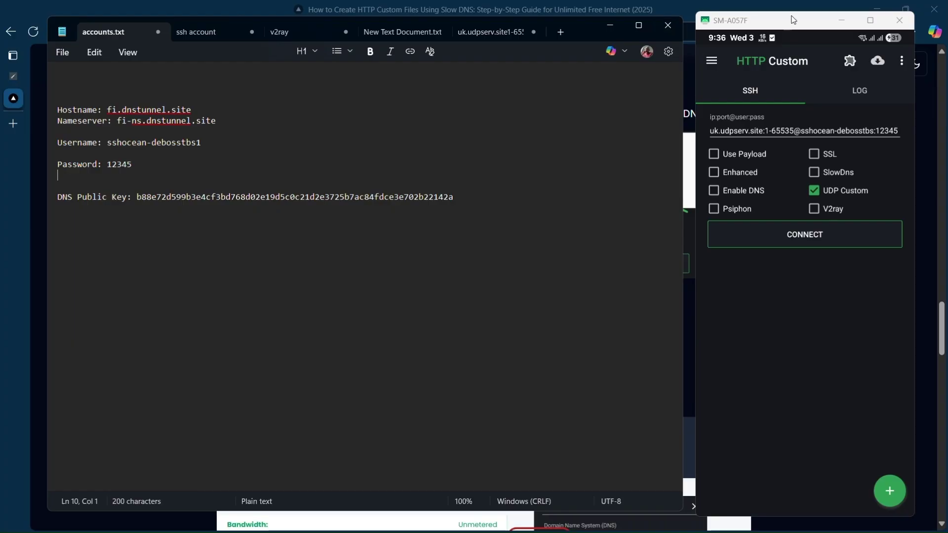
Step: Clear/Reset HTTP Custom's config, then switch on SlowDns and Enable DNS
click(793, 19)
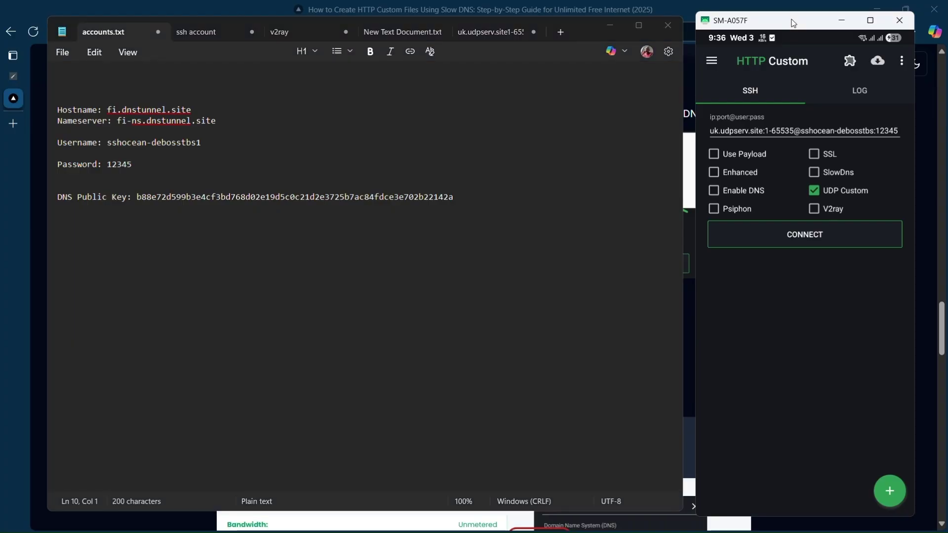
click(901, 61)
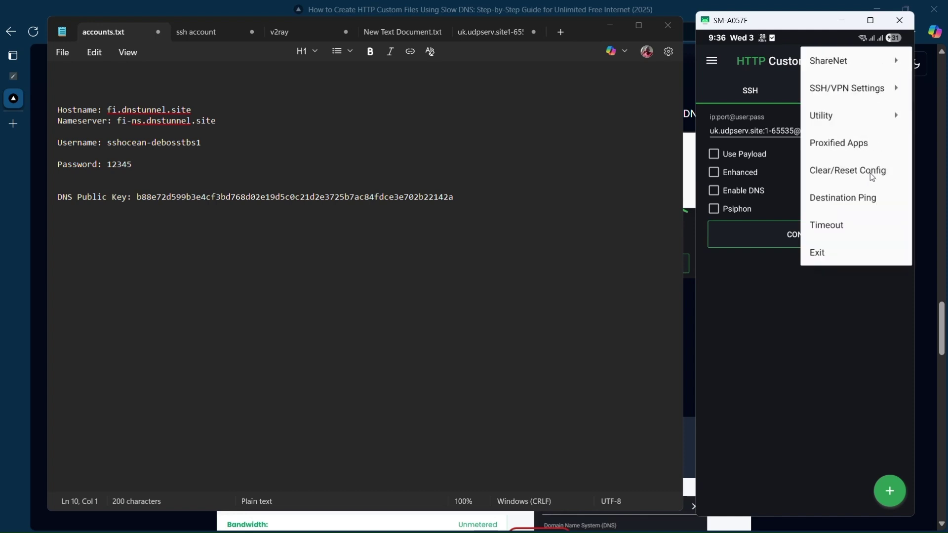
click(870, 173)
click(799, 328)
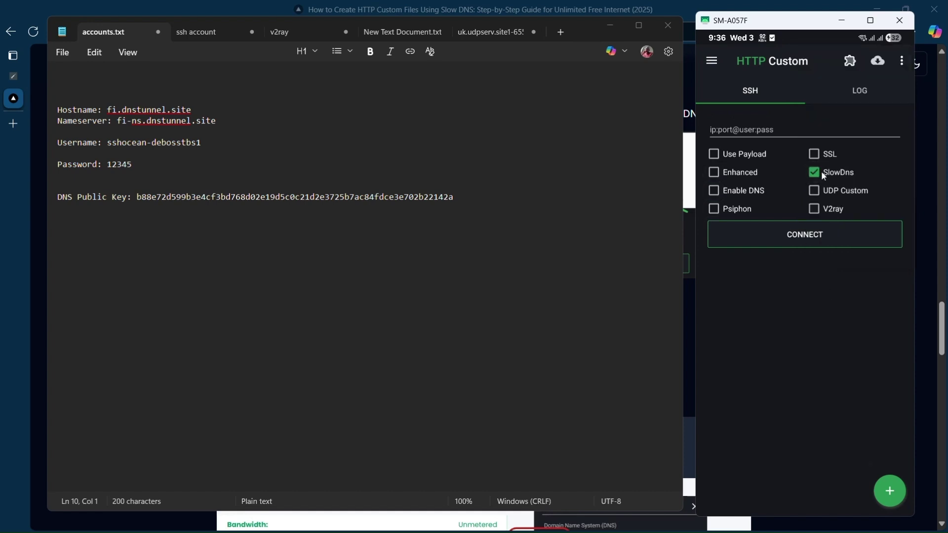
click(716, 189)
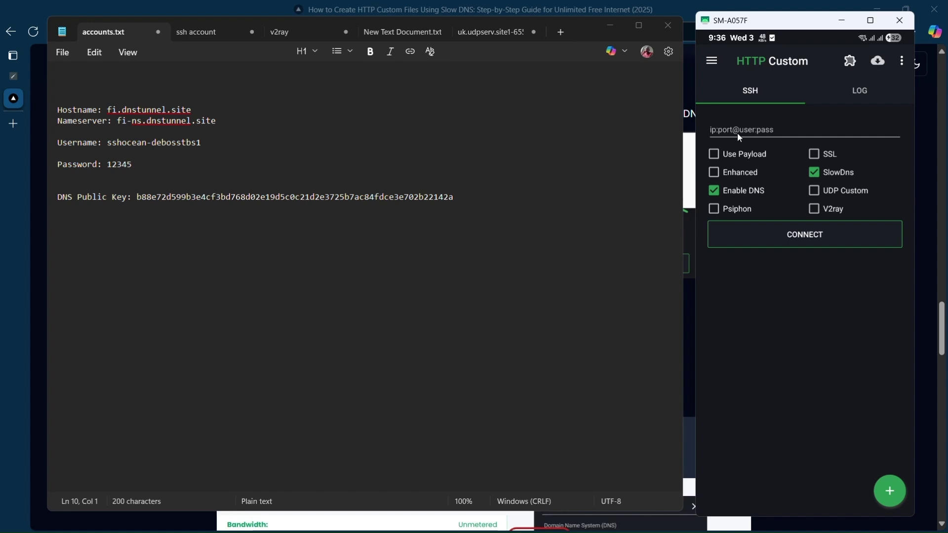
Step: Paste the hostname fi.dnstunnel.site into the connection address field, followed by a colon
drag(117, 117, 198, 115)
key(ctrl+c)
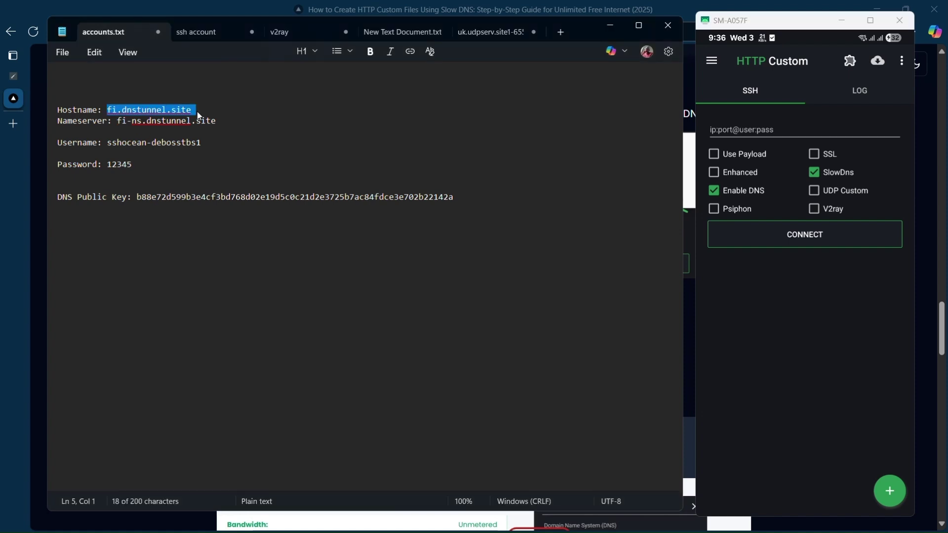
click(720, 128)
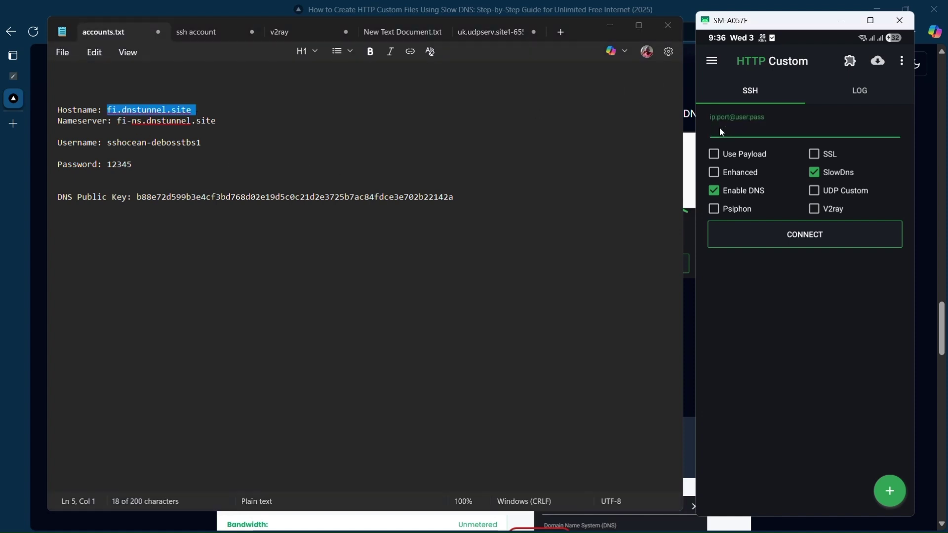
key(ctrl+v)
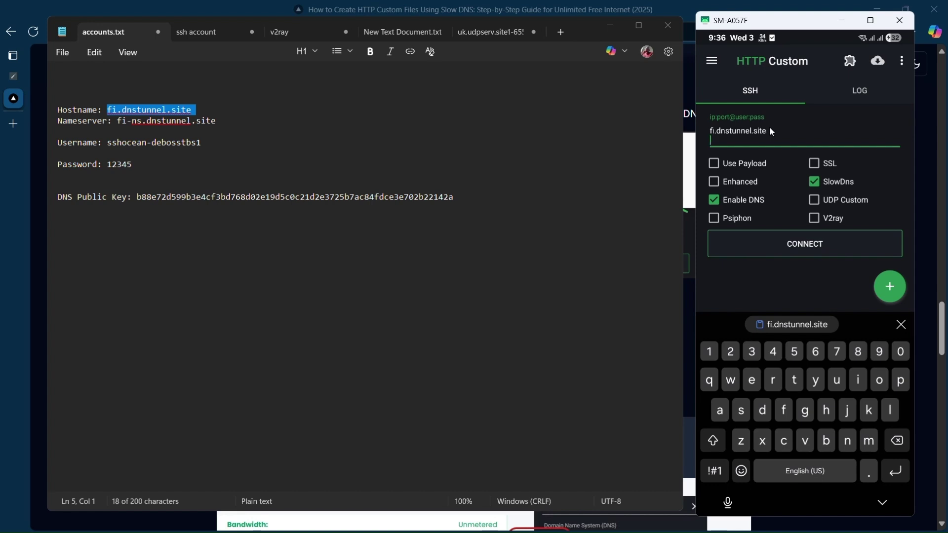
key(BackSpace)
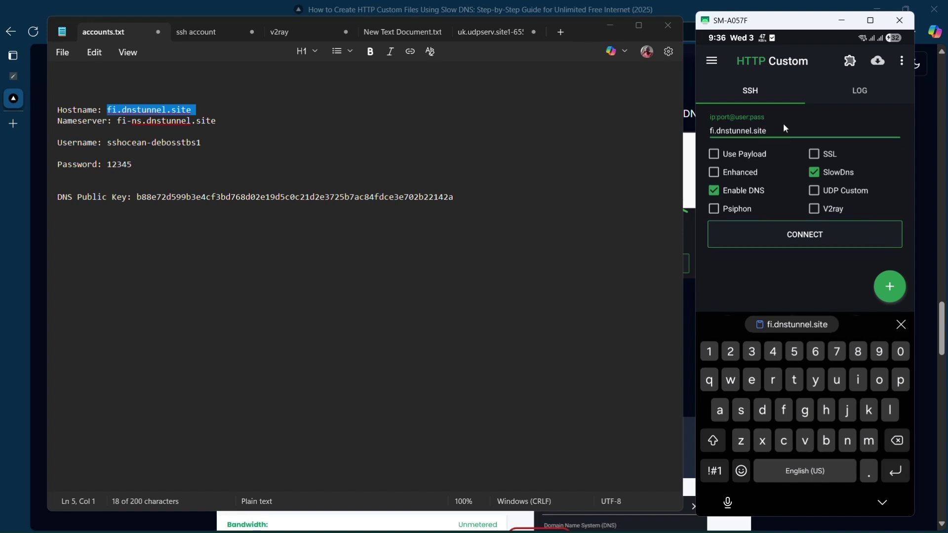
text(:80@)
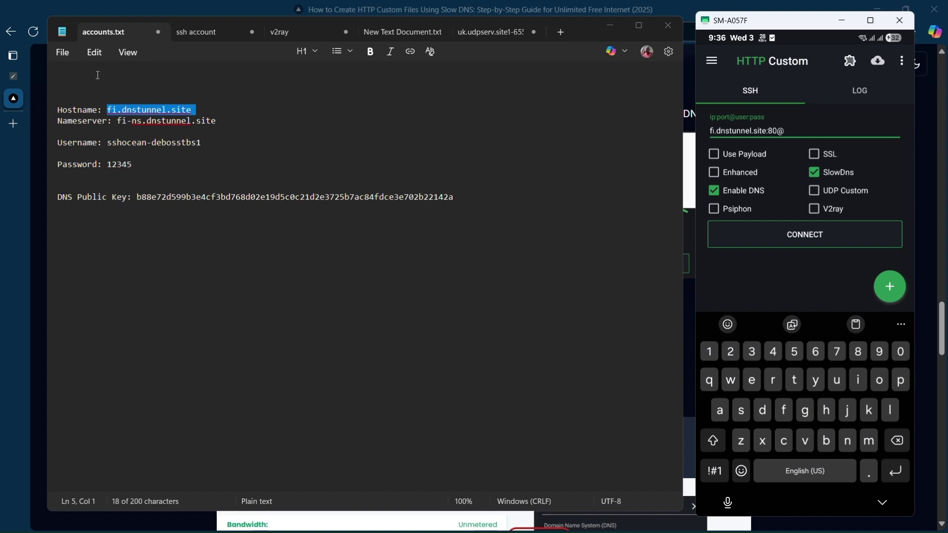
Step: Insert the account username after the @ in the address, followed by a colon
drag(108, 143, 202, 143)
key(ctrl+c)
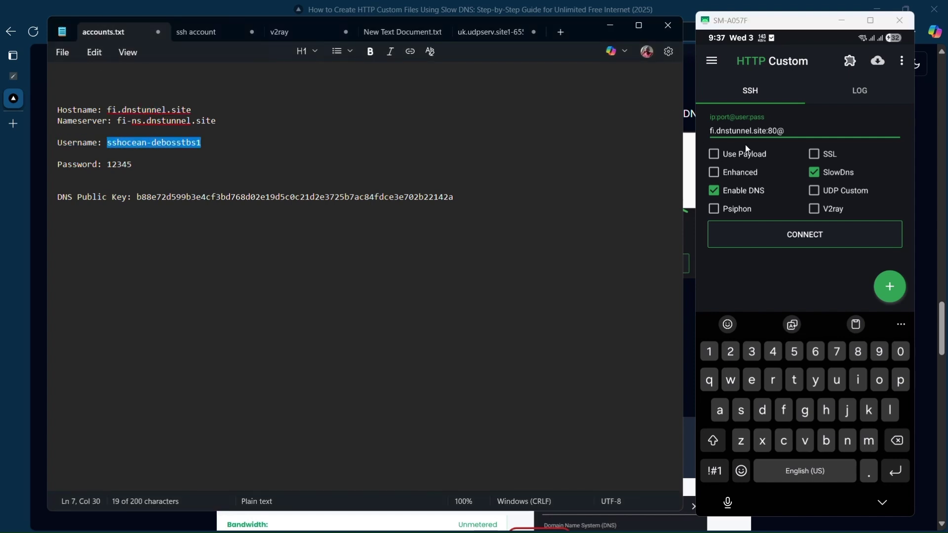
click(800, 131)
key(ctrl+v)
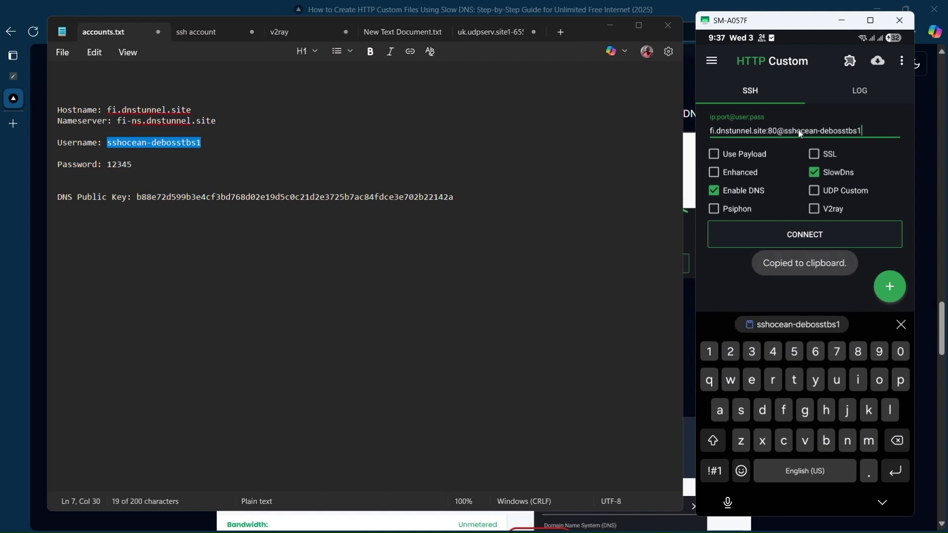
text(:12345)
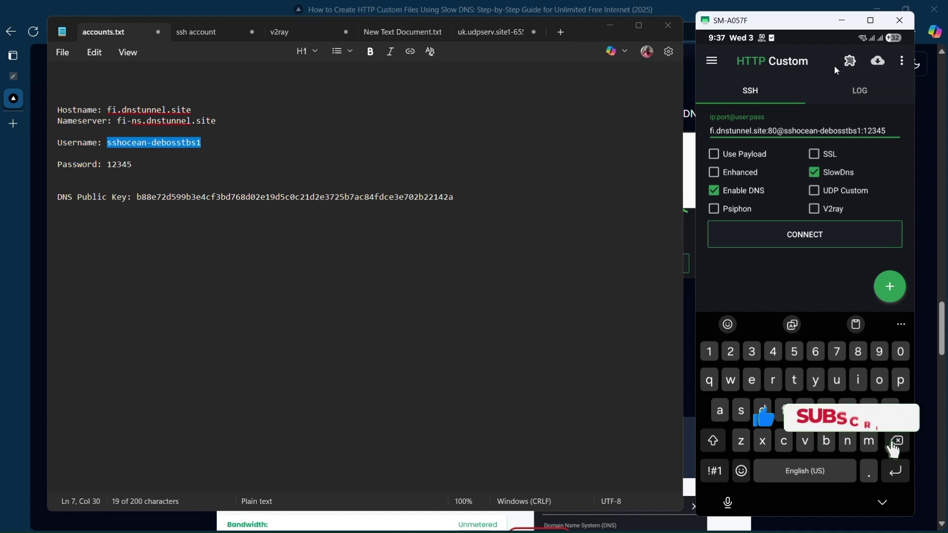
Step: Open SlowDNS Settings from the plugin (puzzle) icon's dropdown
click(850, 60)
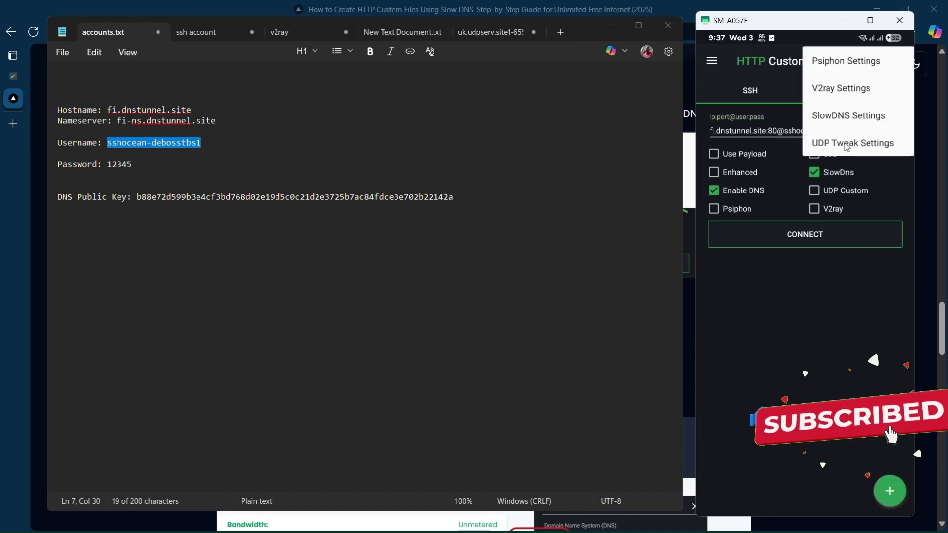
click(843, 117)
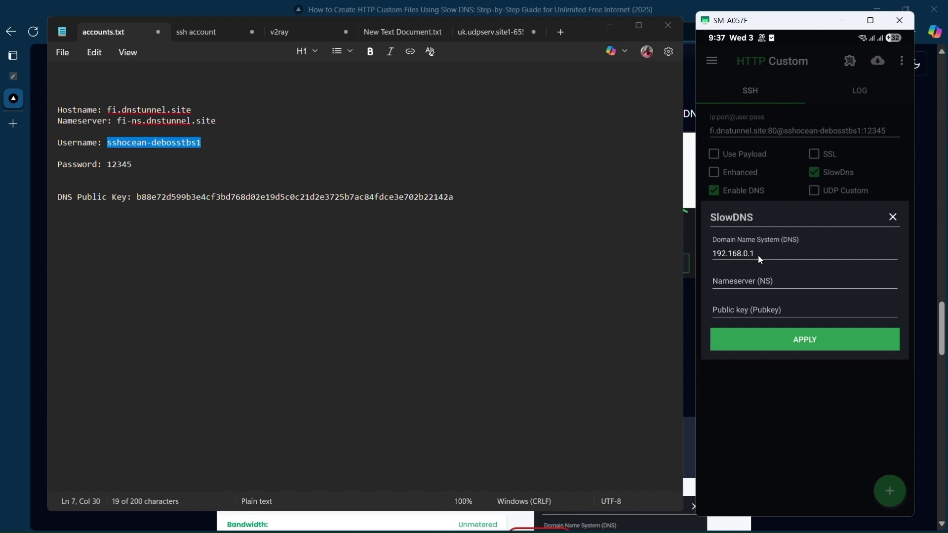
Step: Copy the DNS address 8.8.8.8 from Step 3 of the snihost guide in Edge
click(671, 12)
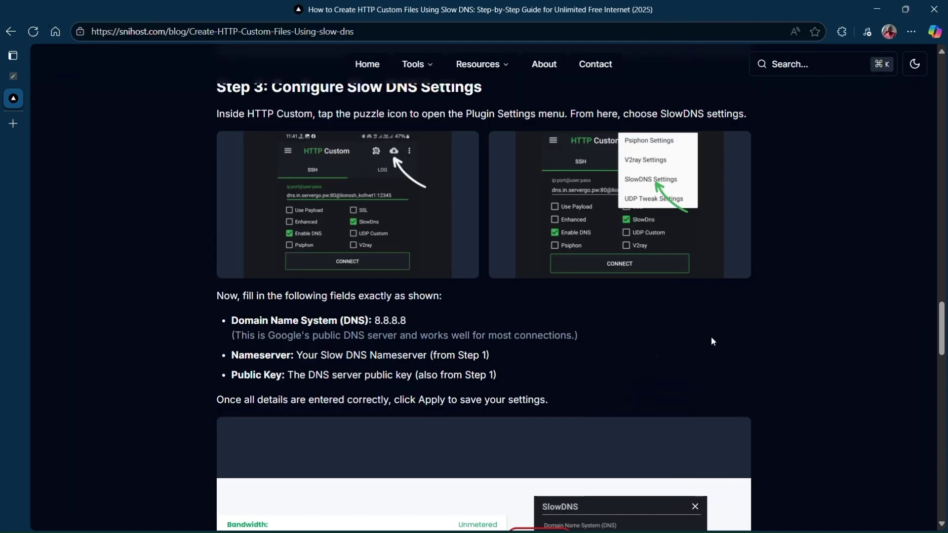
scroll(585, 348, up, 3)
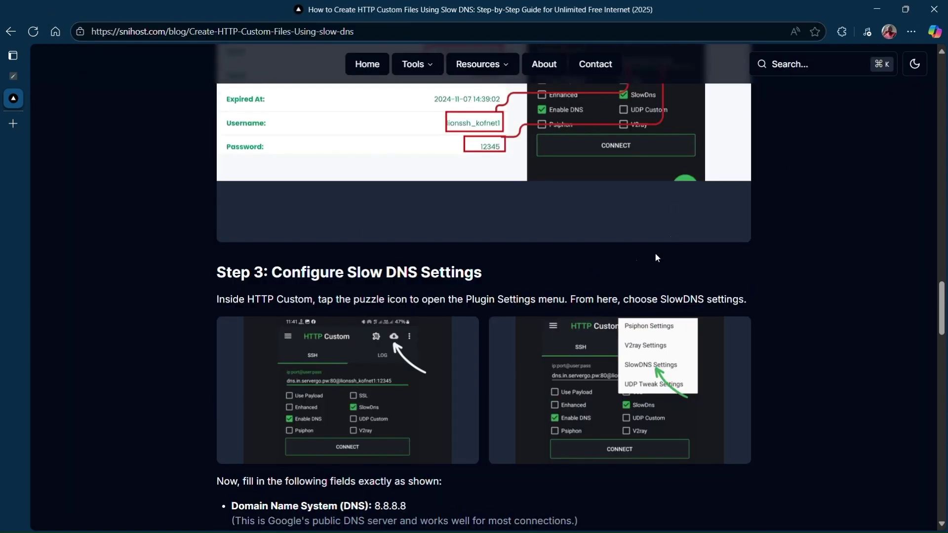
scroll(852, 302, down, 2)
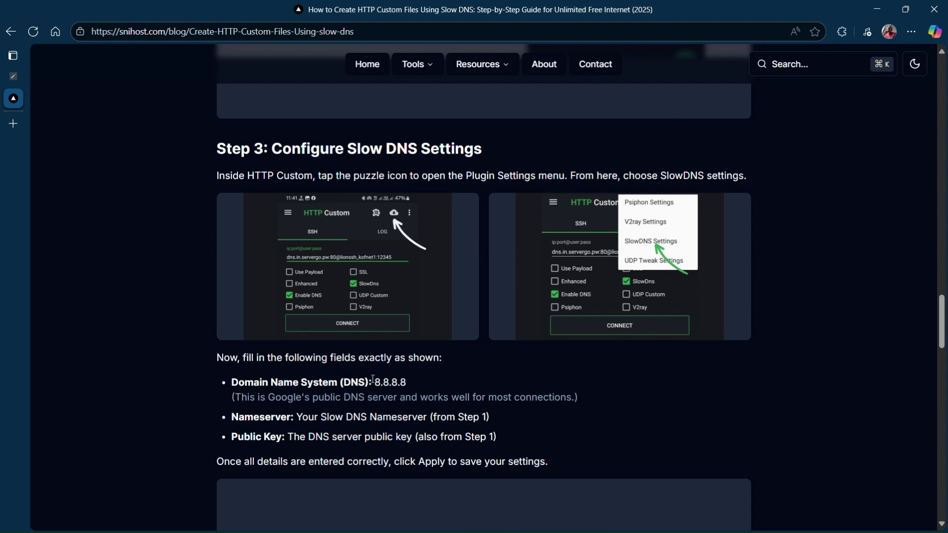
drag(375, 382, 416, 381)
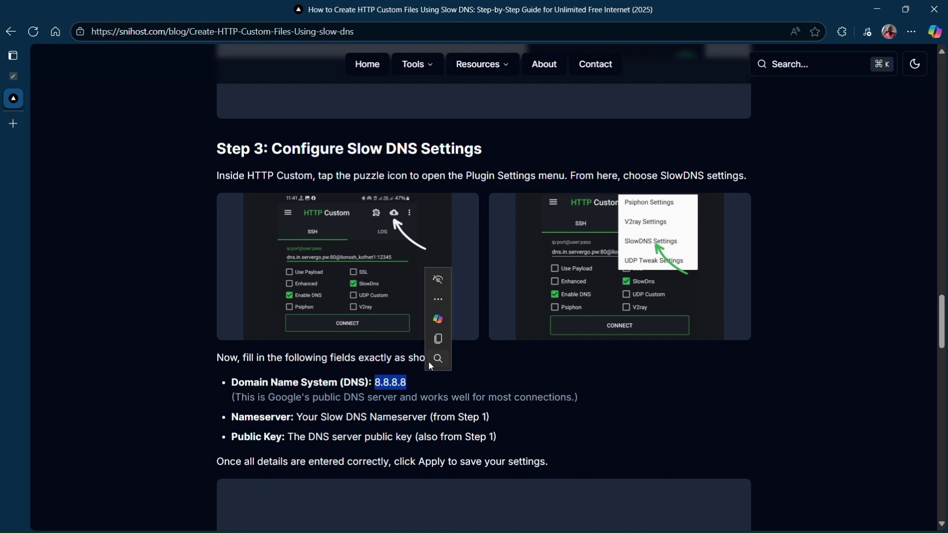
click(440, 340)
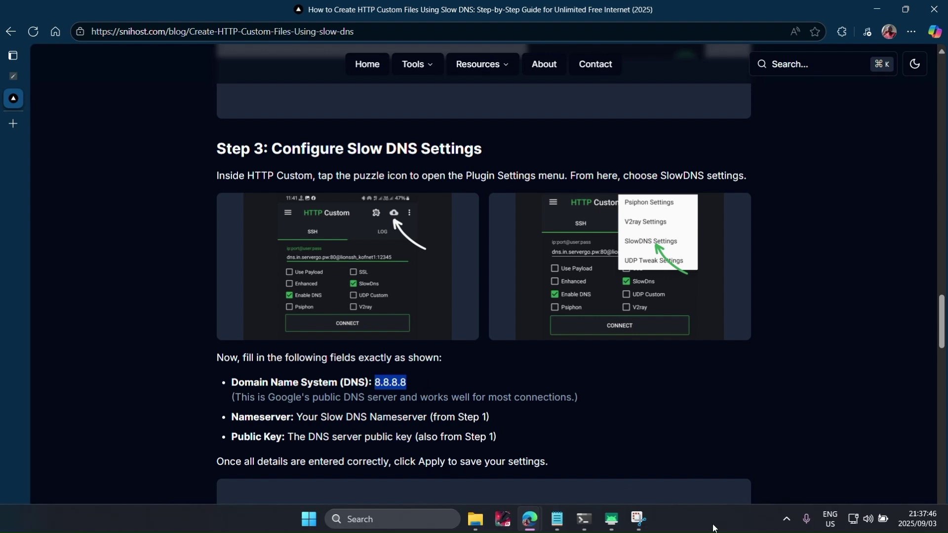
Step: Replace the SlowDNS DNS address 192.168.0.1 with 8.8.8.8 and minimize Edge
click(611, 524)
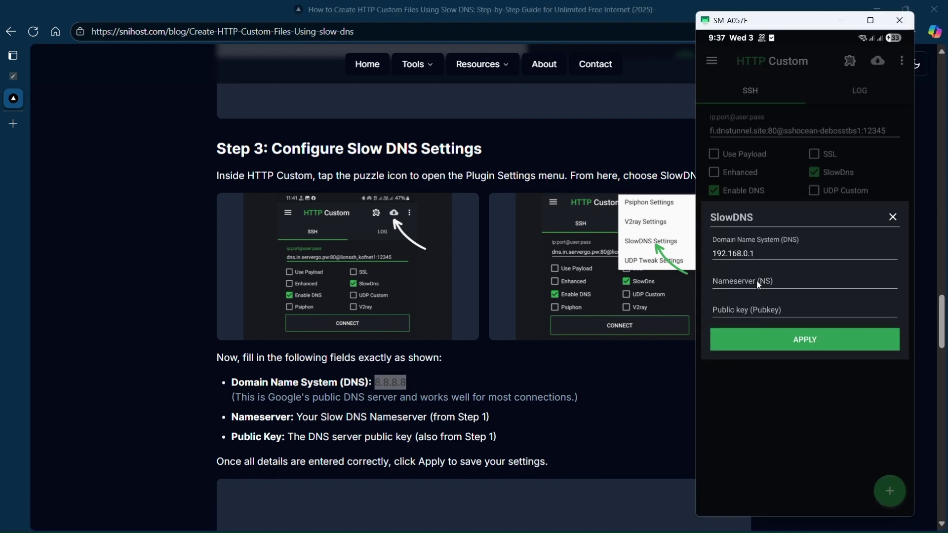
click(764, 254)
key(BackSpace)
key(BackSpace)
key(BackSpace)
key(BackSpace)
key(BackSpace)
key(BackSpace)
key(BackSpace)
key(BackSpace)
key(BackSpace)
key(BackSpace)
key(BackSpace)
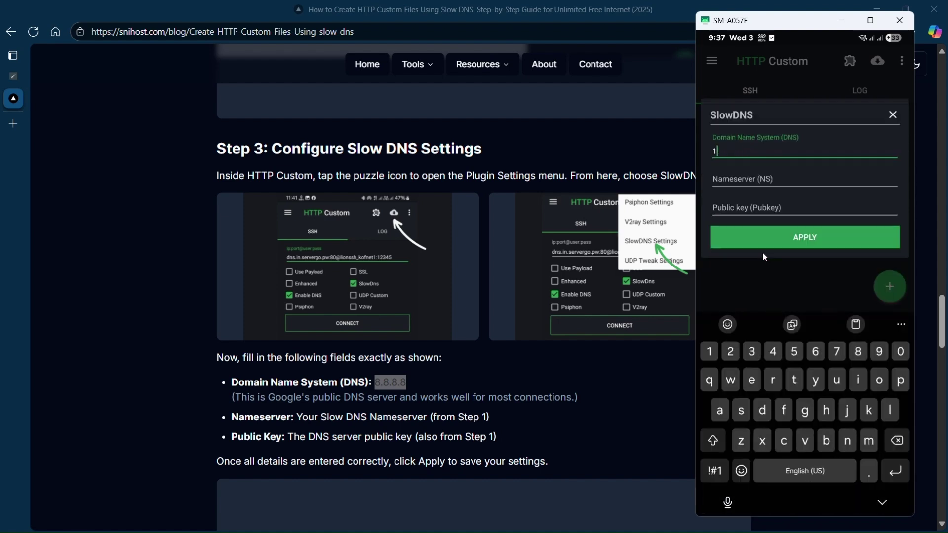
key(ctrl+v)
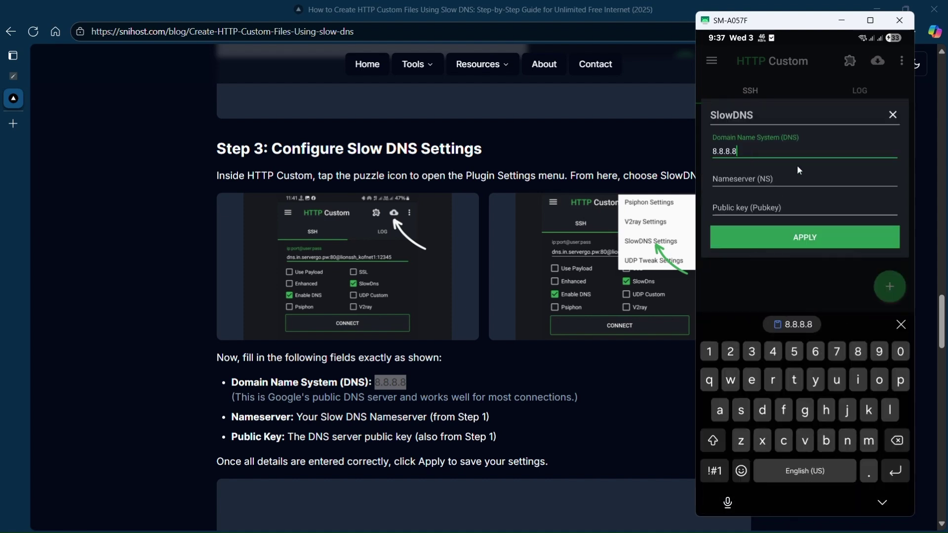
click(879, 5)
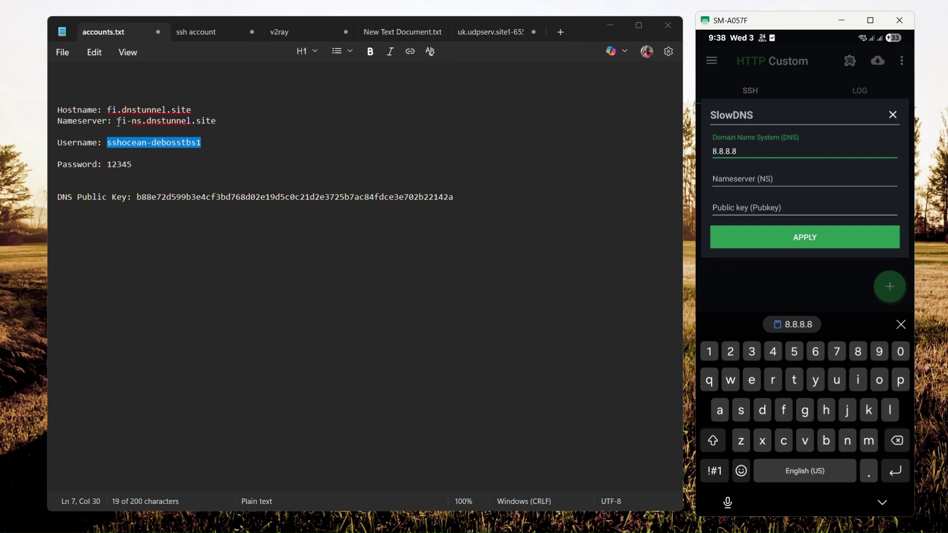
Step: Paste the nameserver fi-ns.dnstunnel.site from the notes into the SlowDNS NS field
drag(117, 121, 217, 118)
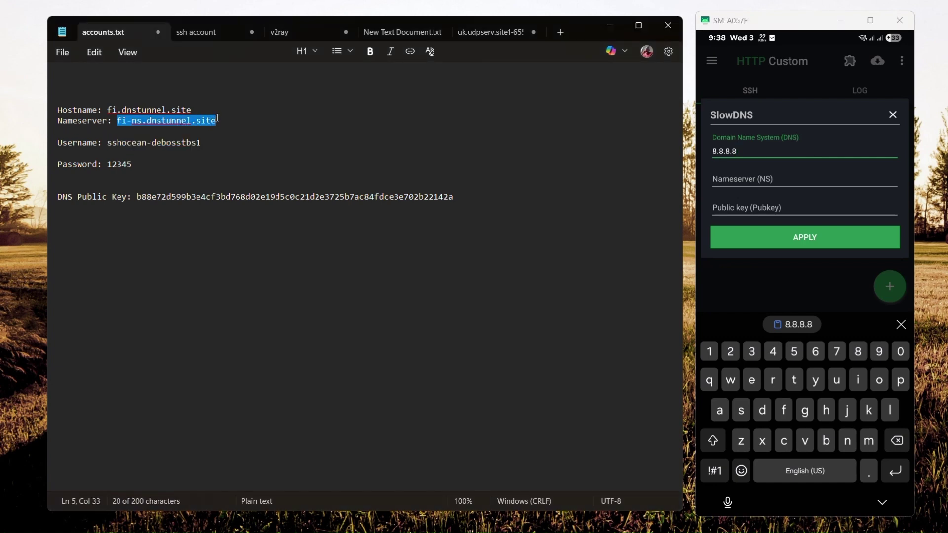
click(721, 181)
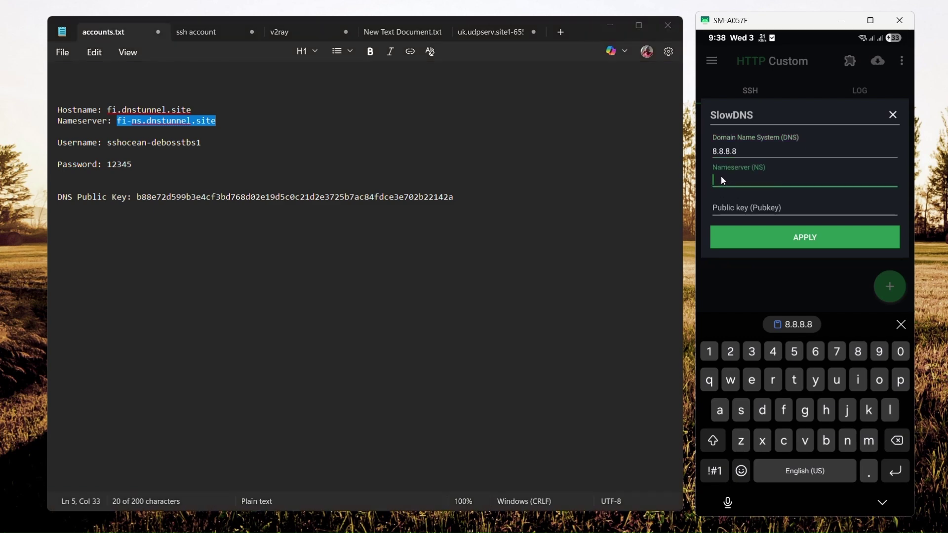
key(ctrl+v)
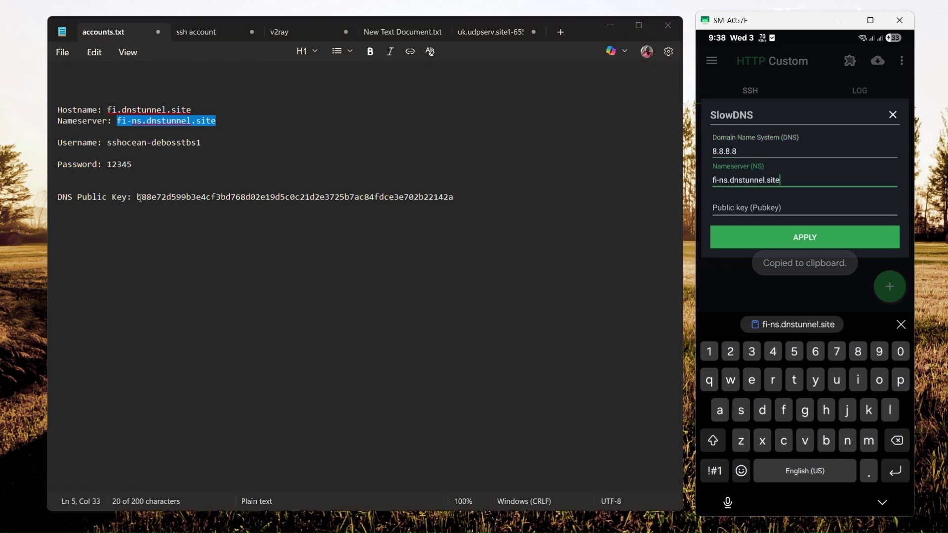
Step: Paste the account's DNS public key into the Pubkey field and apply the settings
drag(138, 198, 455, 197)
click(764, 214)
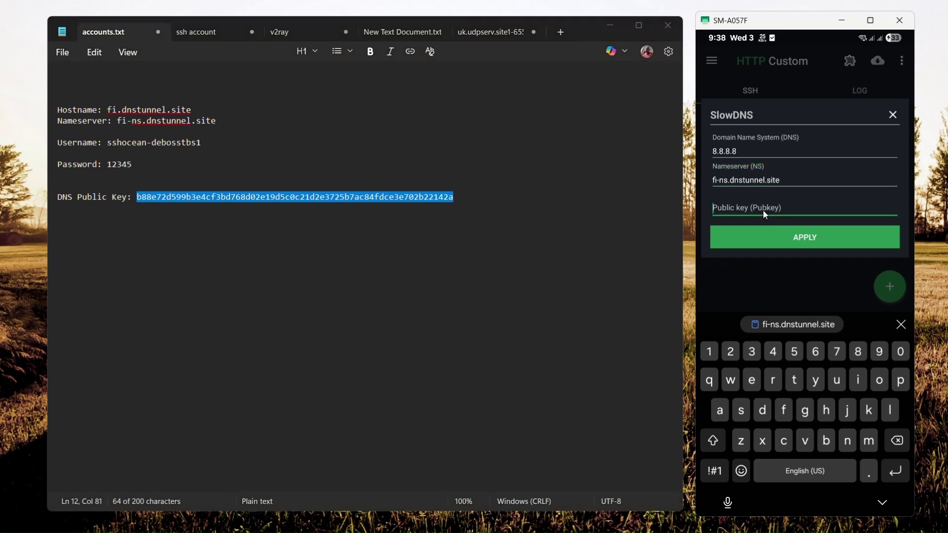
key(ctrl+v)
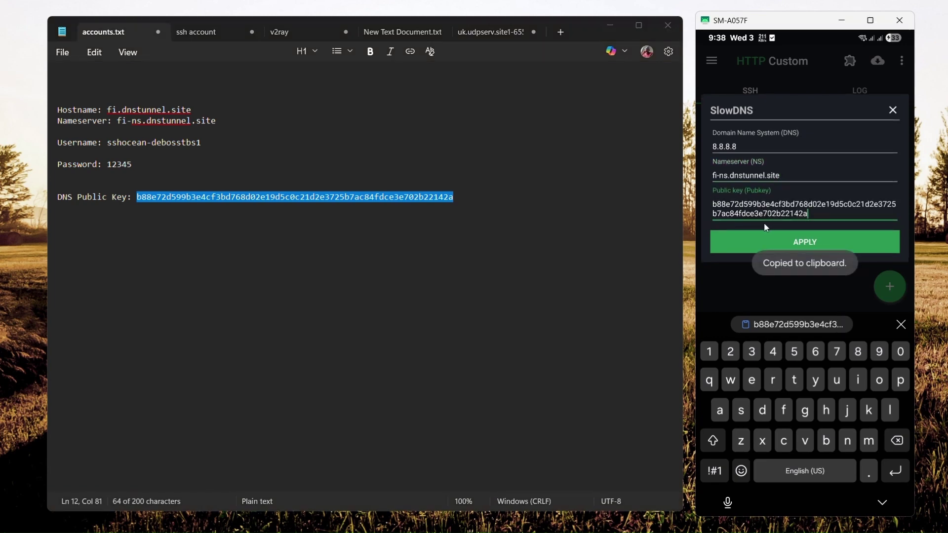
click(814, 242)
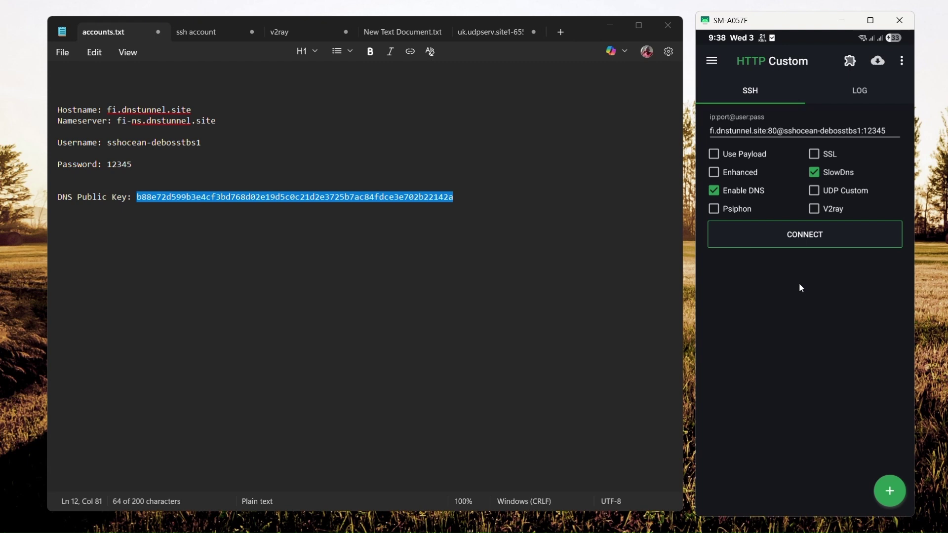
Step: Connect the SlowDNS tunnel and follow its progress in the LOG tab
click(806, 237)
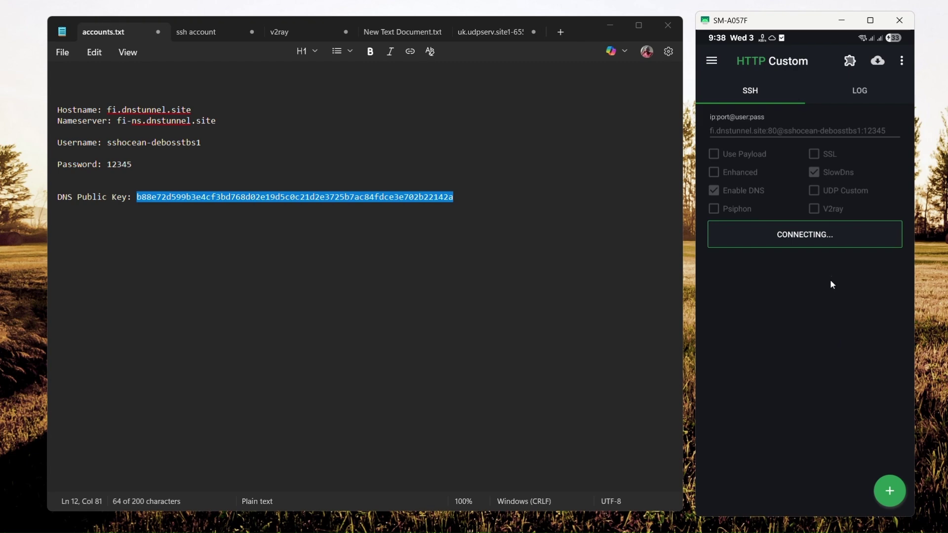
click(861, 89)
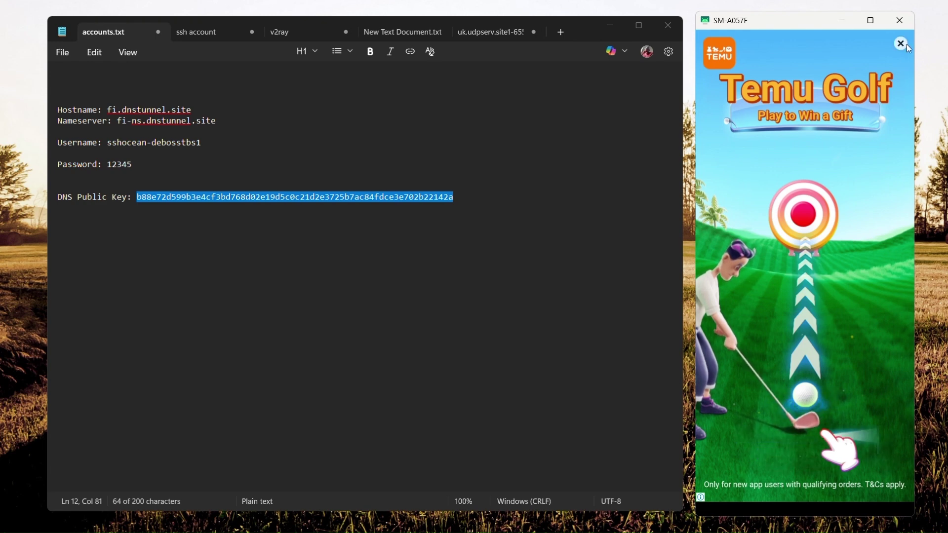
Step: Dismiss the Temu ad, check the log shows ready, and return to the connected SSH tab
click(901, 43)
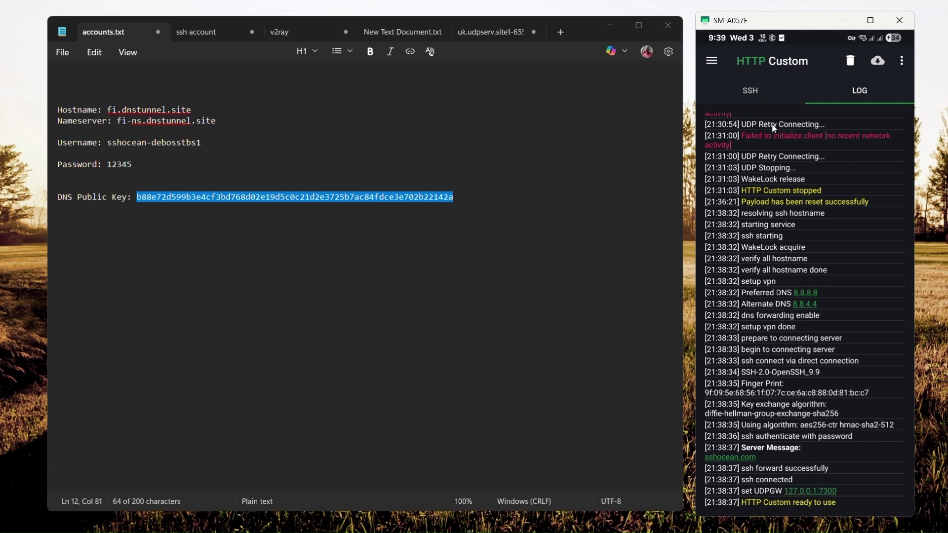
click(751, 88)
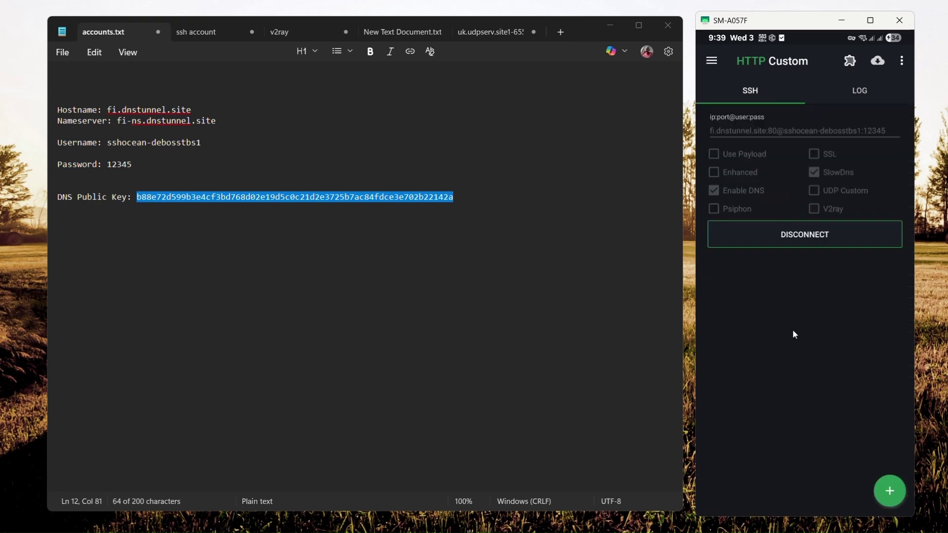